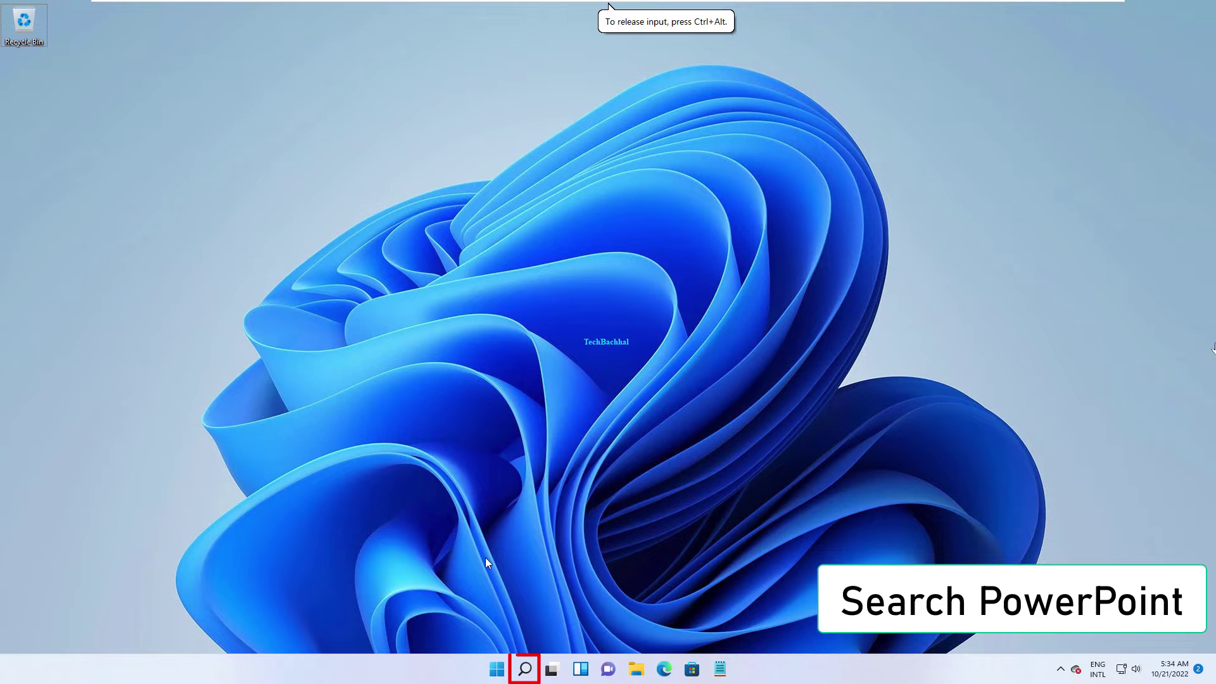
- Search Windows for 'power' and launch PowerPoint from the best match
left_click(523, 669)
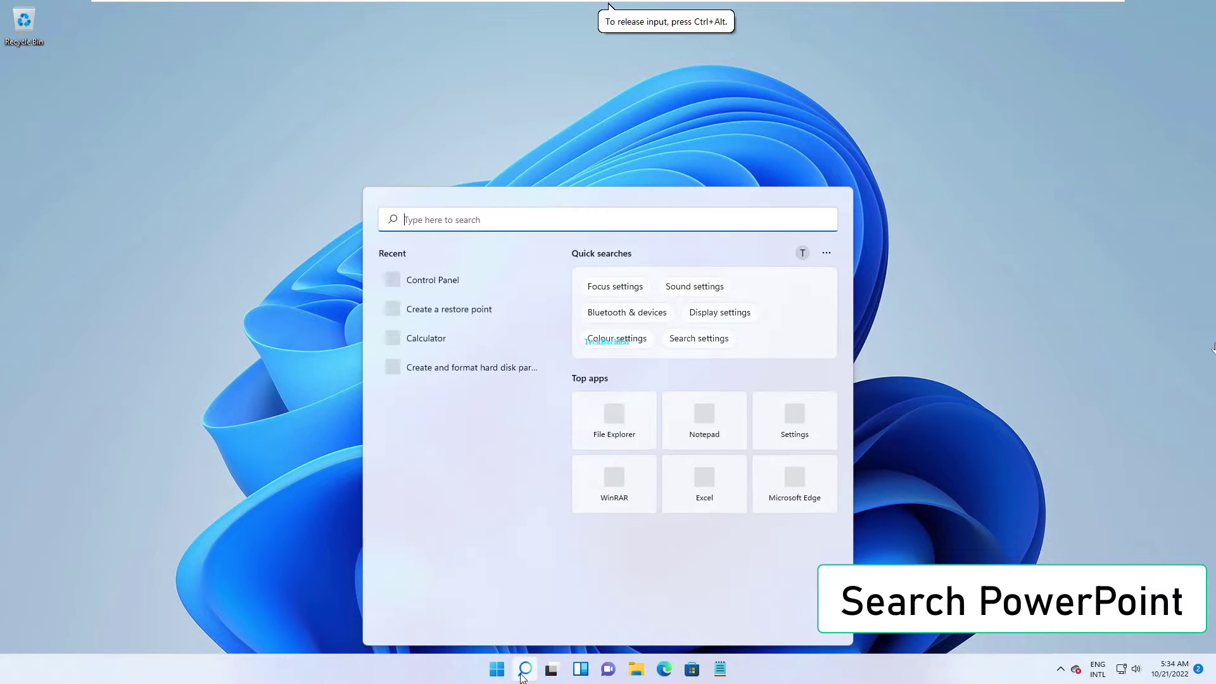
type("p")
type("ower")
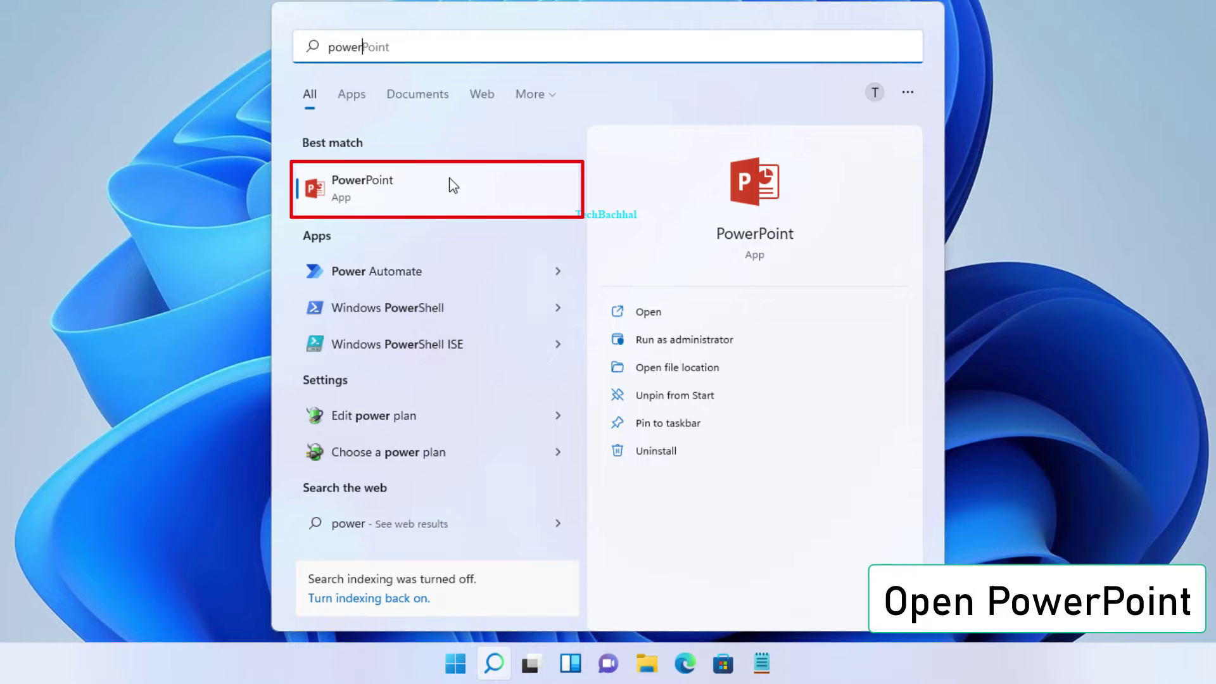
left_click(405, 179)
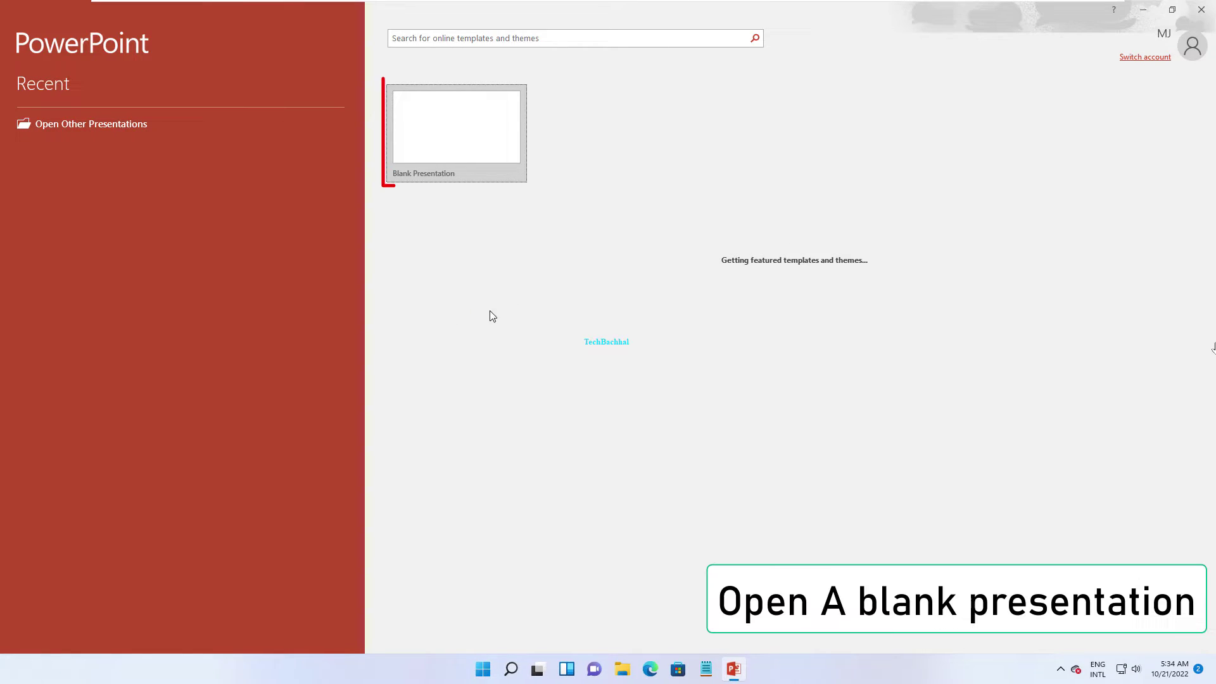
- Create a blank presentation, Presentation1, and show the Insert ribbon commands
left_click(449, 139)
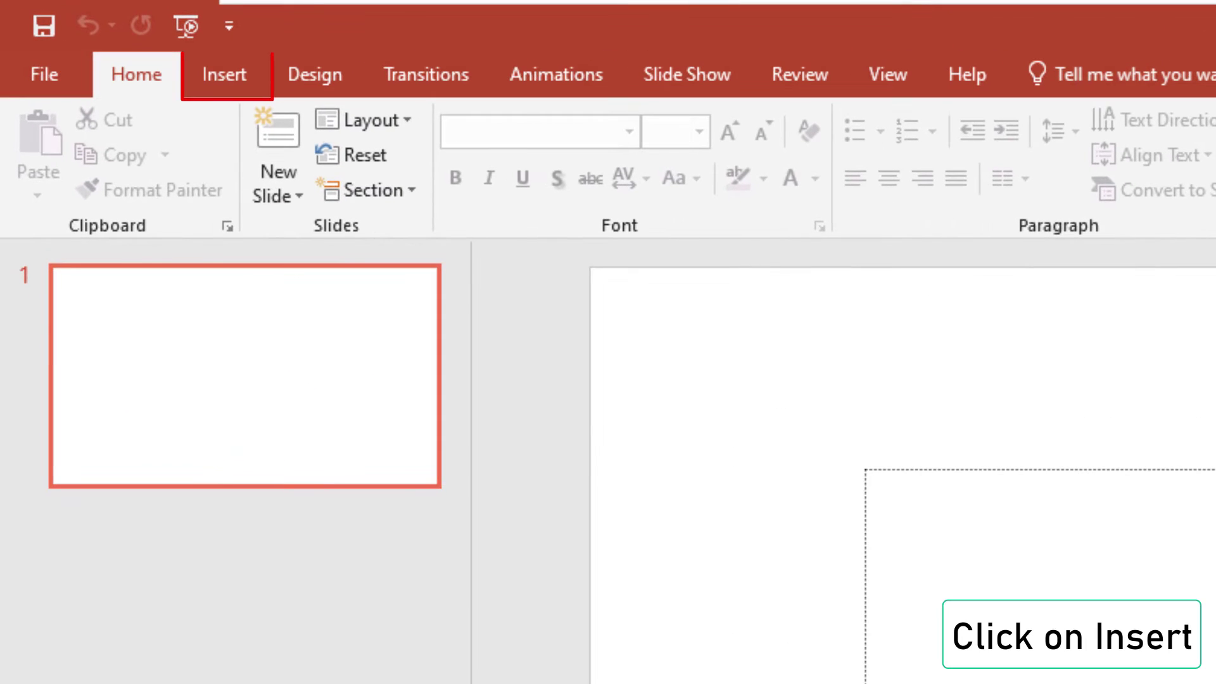
left_click(231, 87)
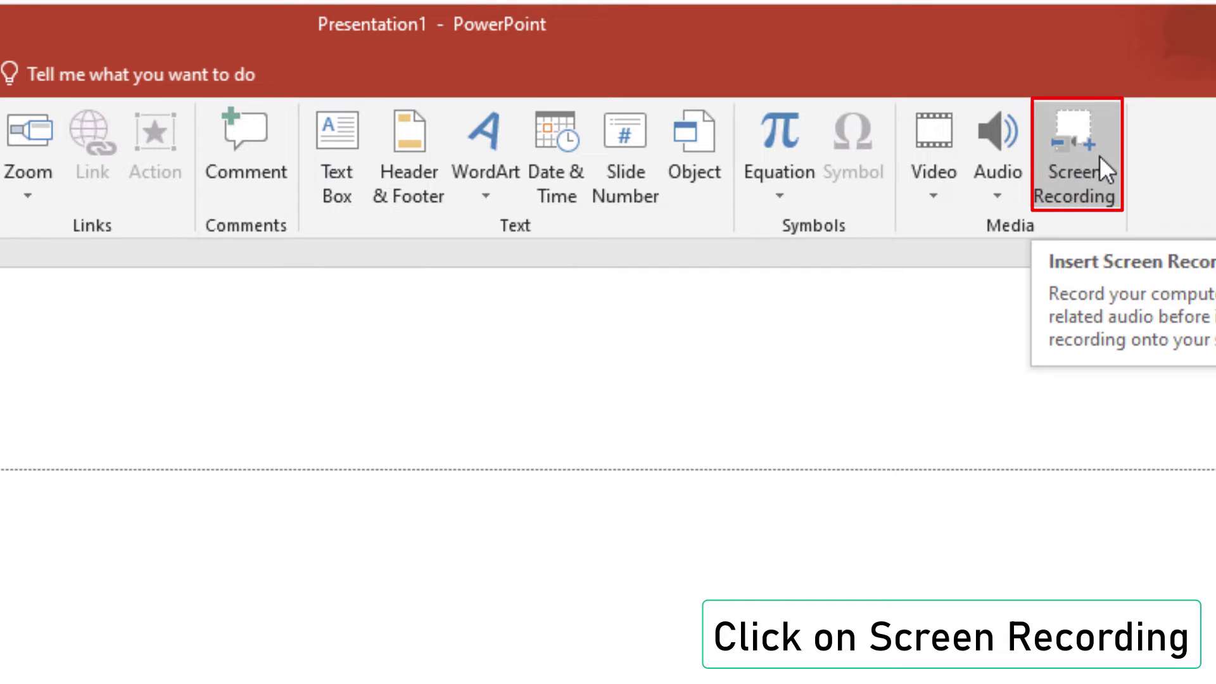
- Start a Screen Recording with the entire desktop selected as the recording area
left_click(1094, 153)
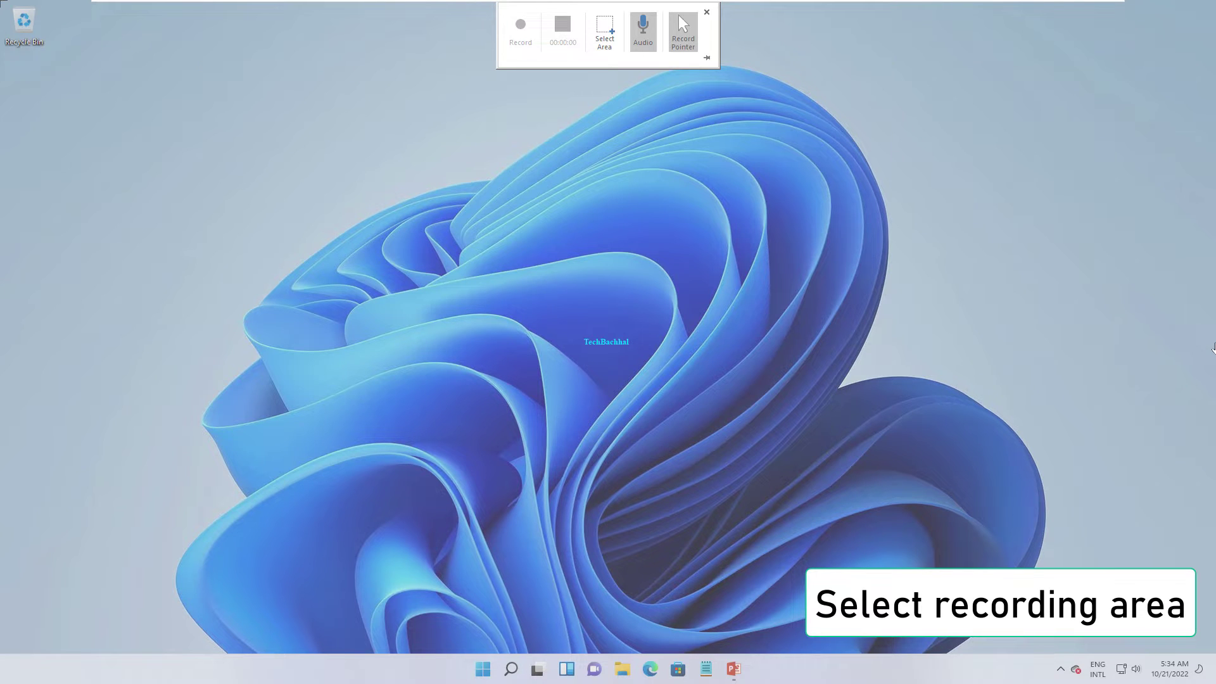
mouse_move(2, 2)
left_mouse_down()
mouse_move(990, 337)
mouse_move(1064, 635)
mouse_move(1199, 651)
left_mouse_up()
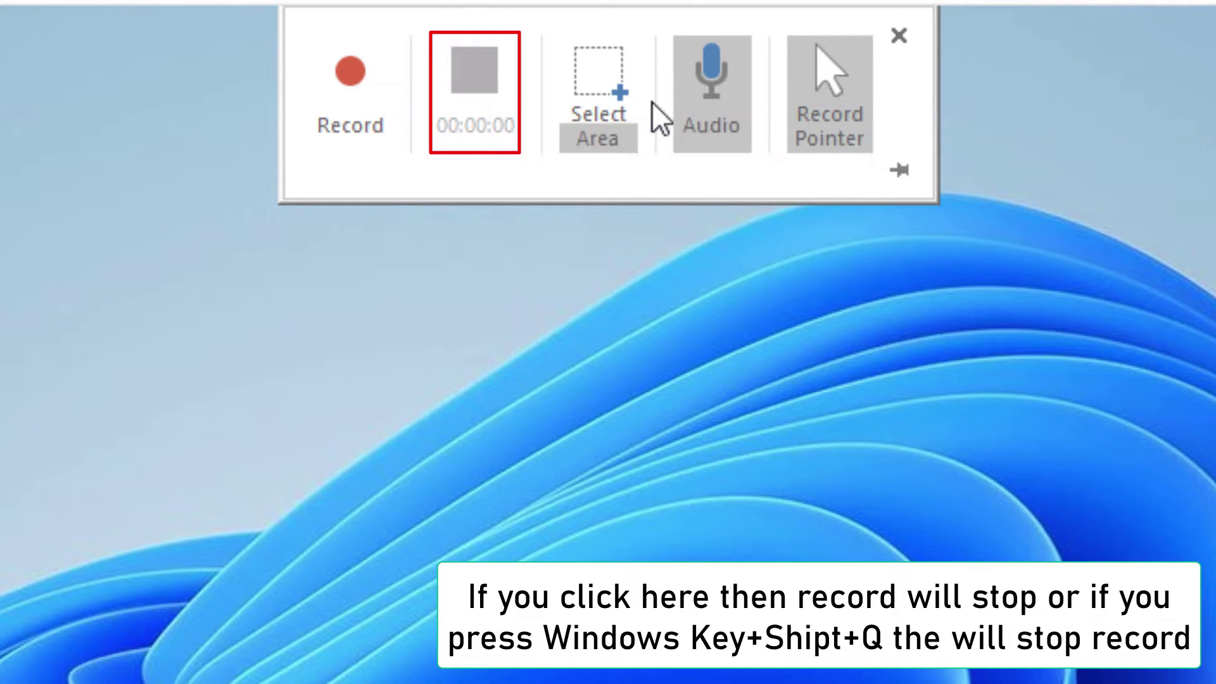
left_click(348, 78)
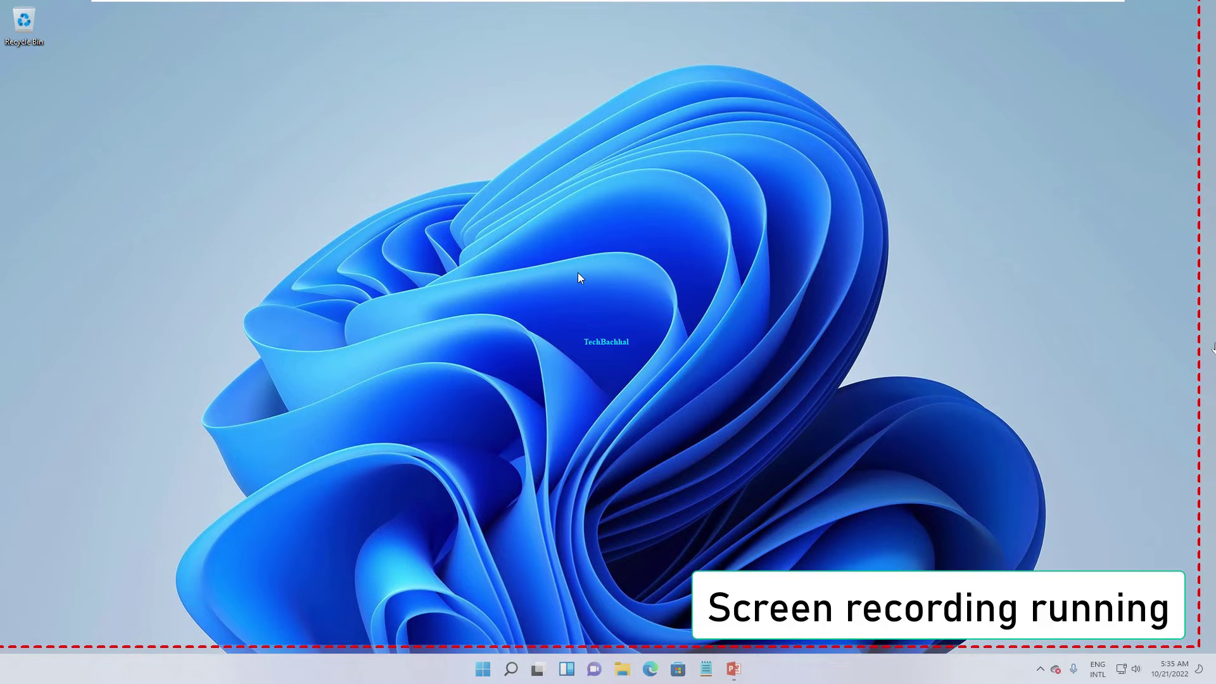
- While recording, open Notepad, type 'f', and close it without saving
left_click(706, 668)
type("fsaomgrfjn")
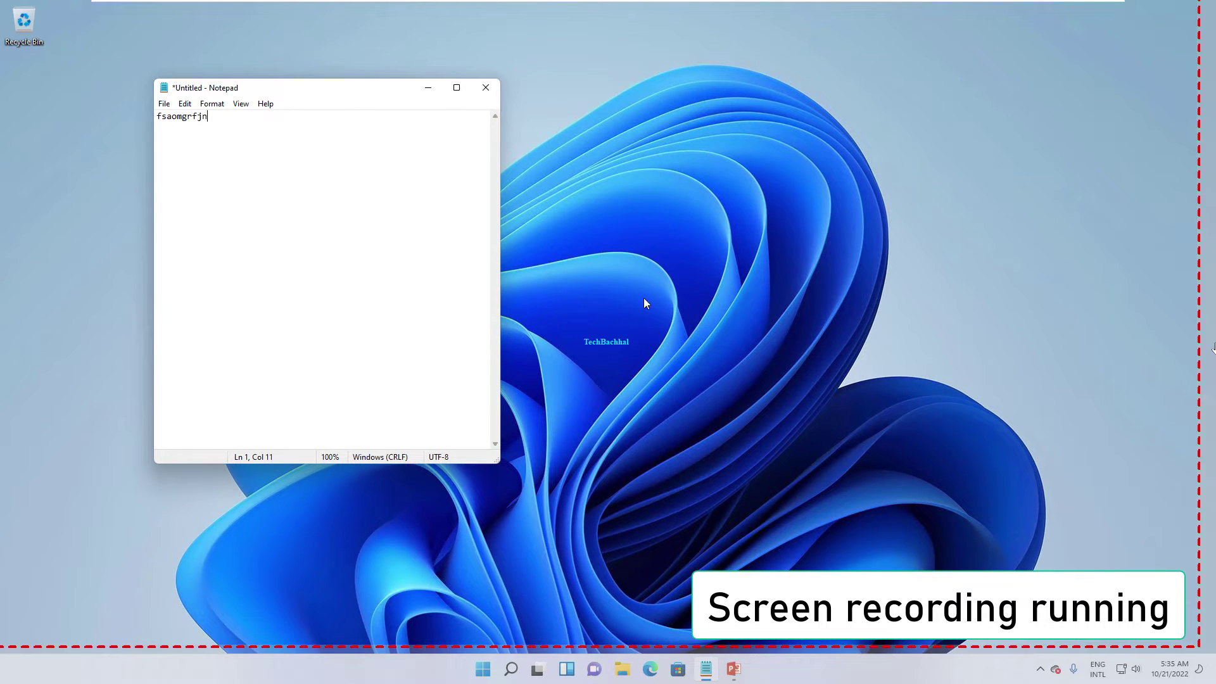
key("alt+F4")
left_click(614, 333)
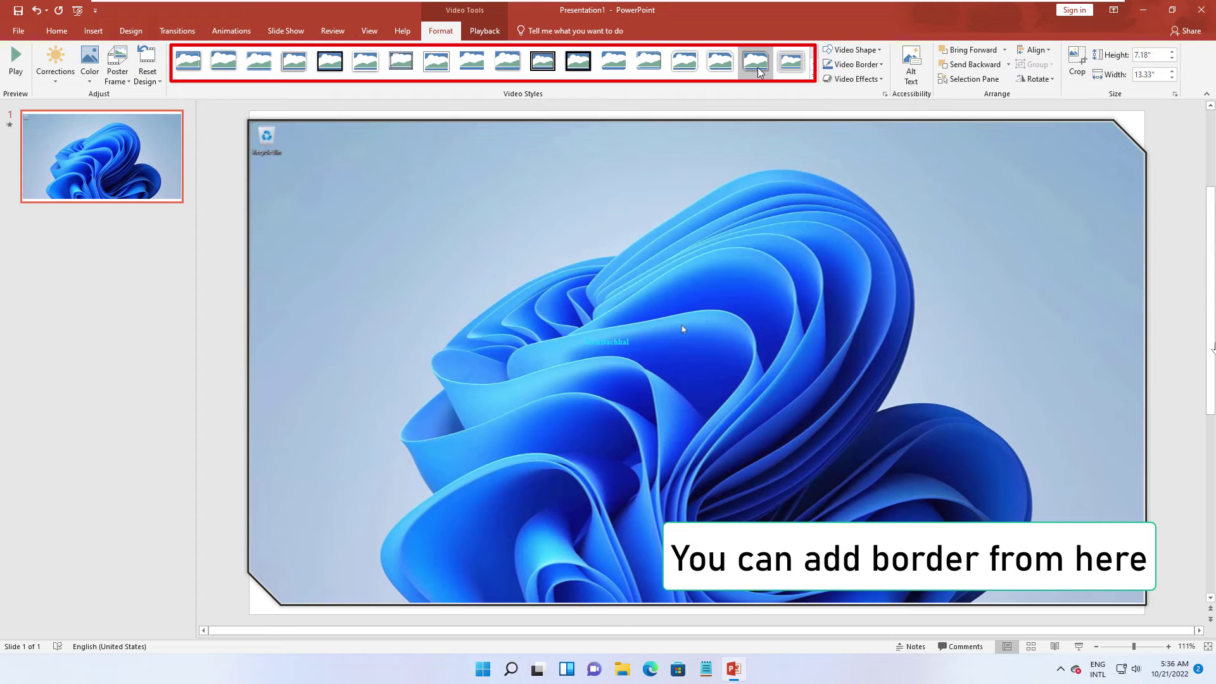
- Try the beveled and rounded-corner video styles, then apply the thick black frame
left_click(759, 71)
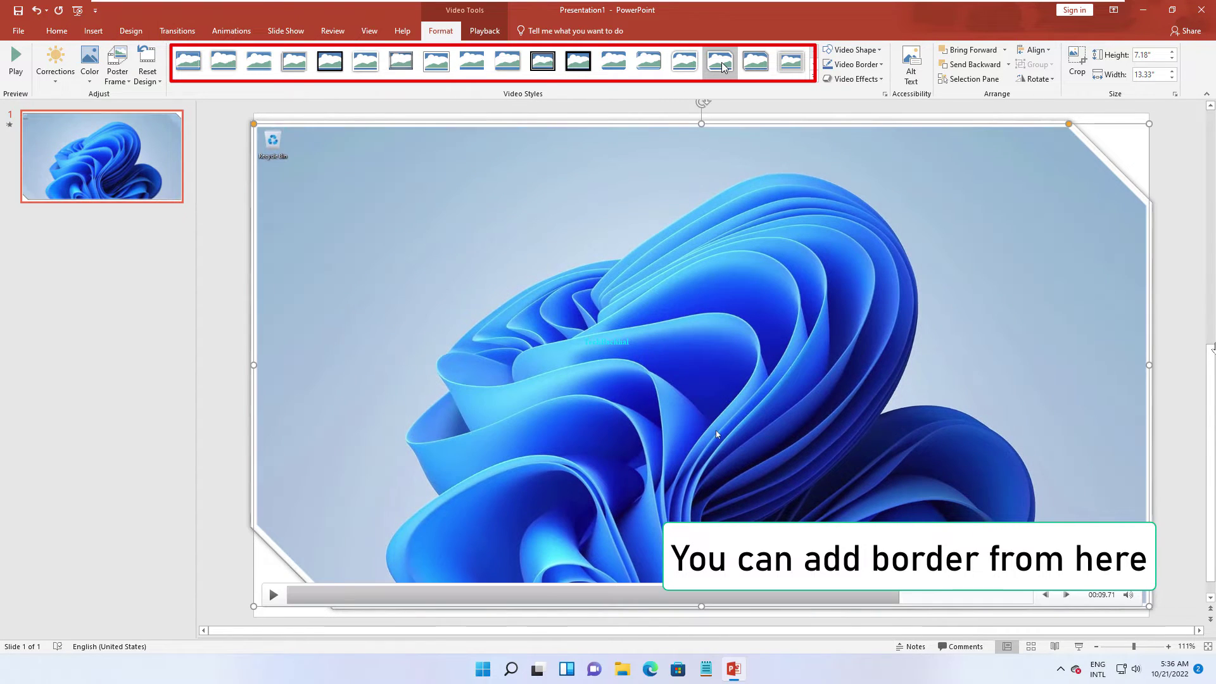
left_click(609, 63)
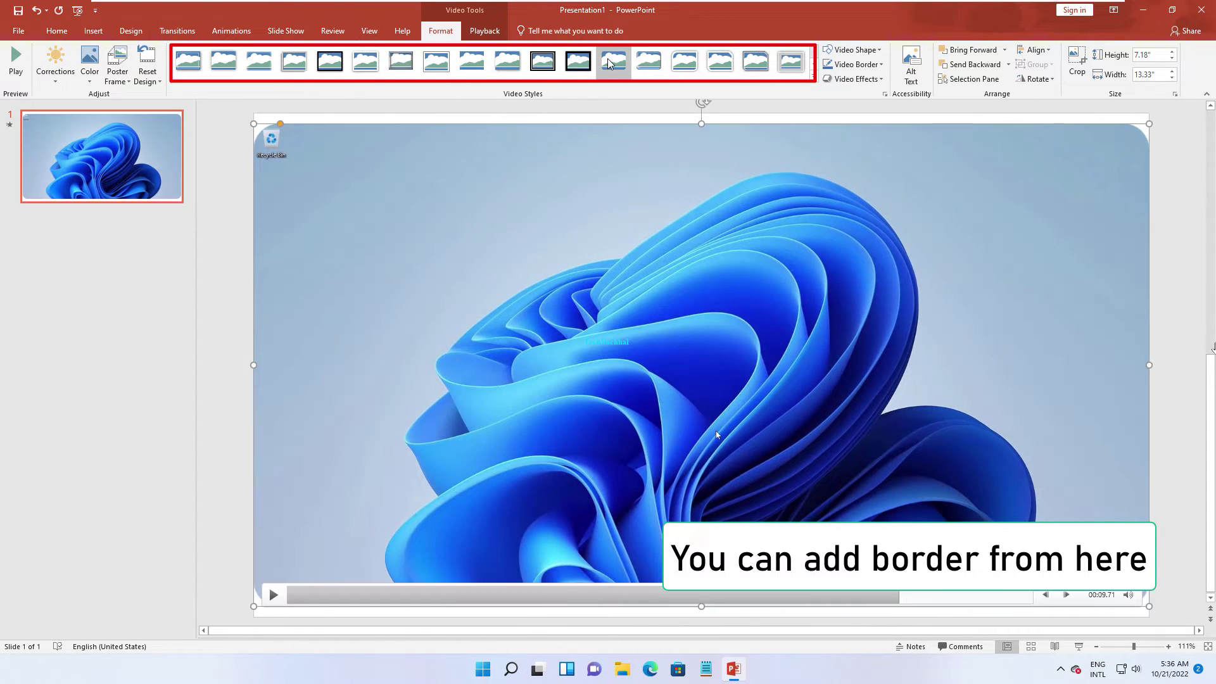
left_click(551, 71)
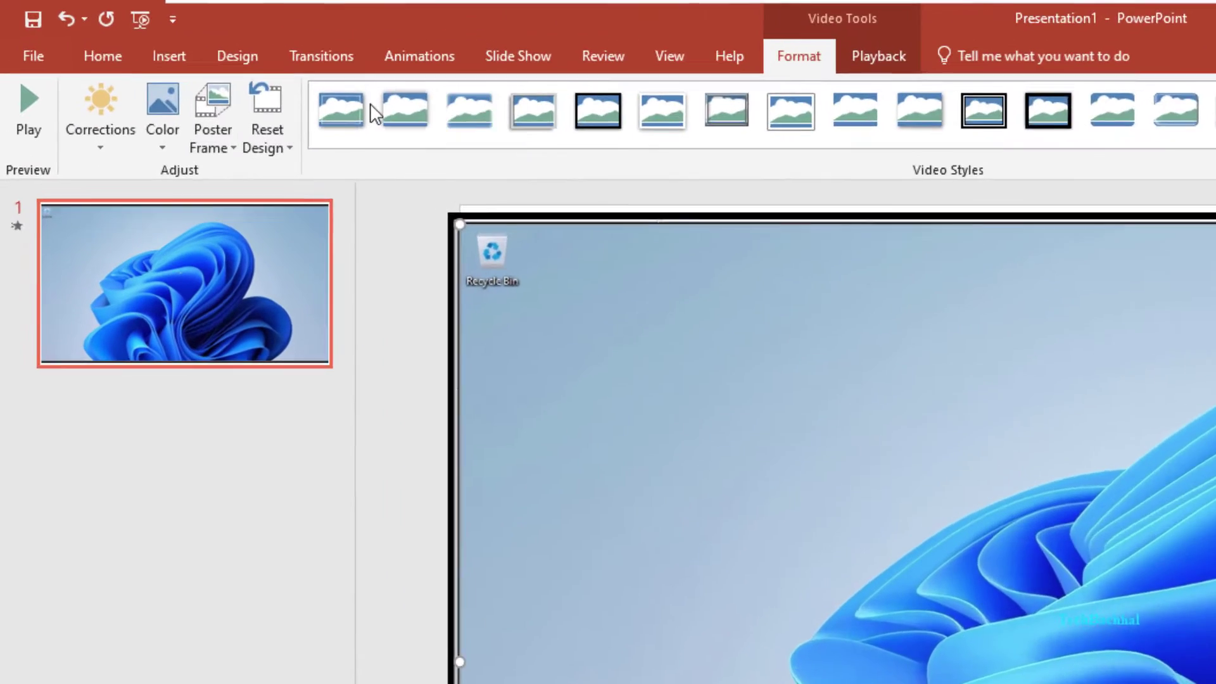
- Preview the Corrections brightness/contrast presets, then bring up the Color recolor options
left_click(101, 149)
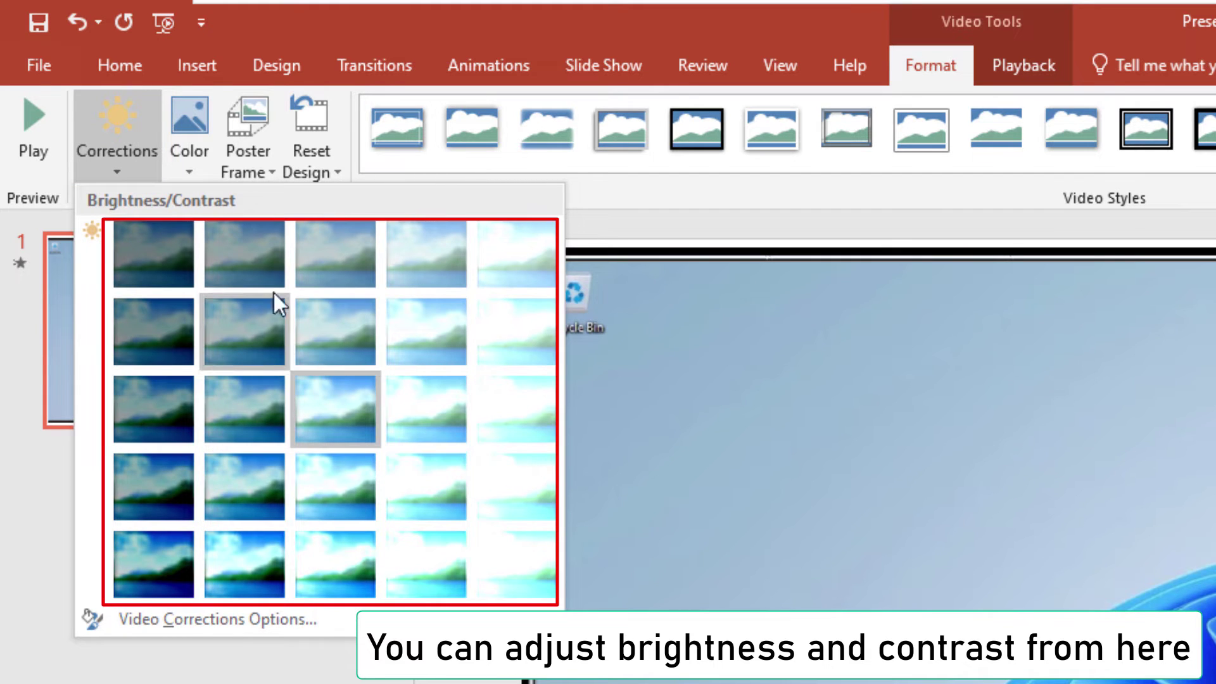
left_click(201, 166)
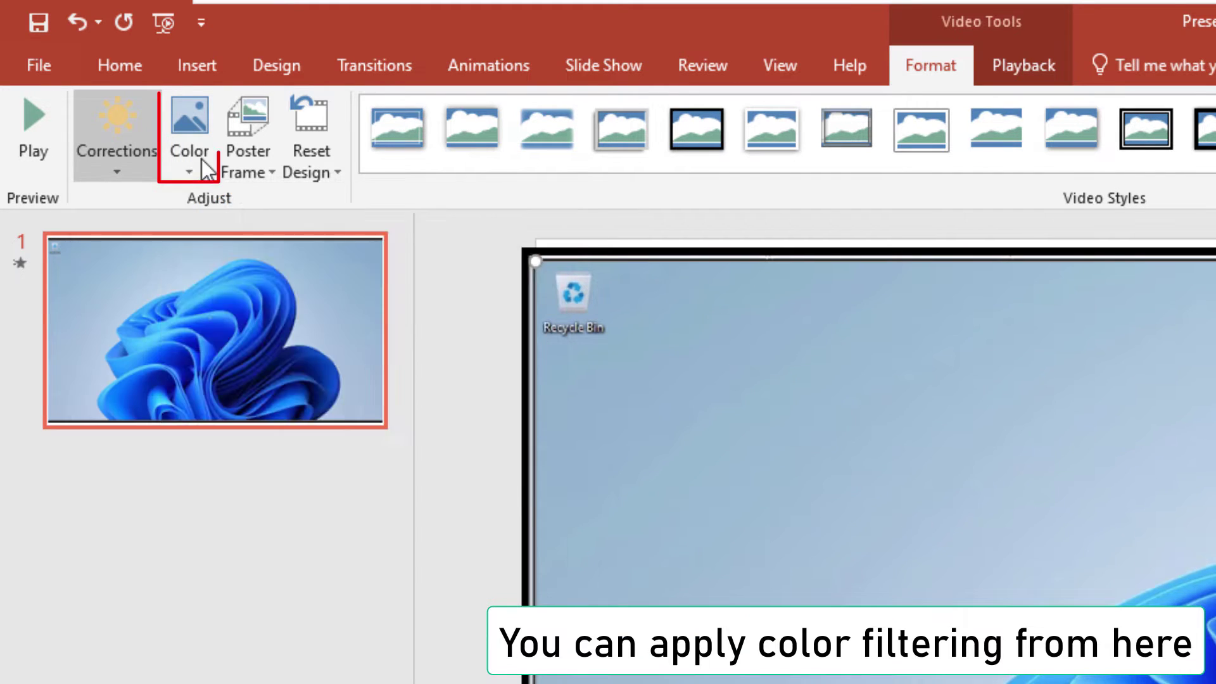
left_click(204, 169)
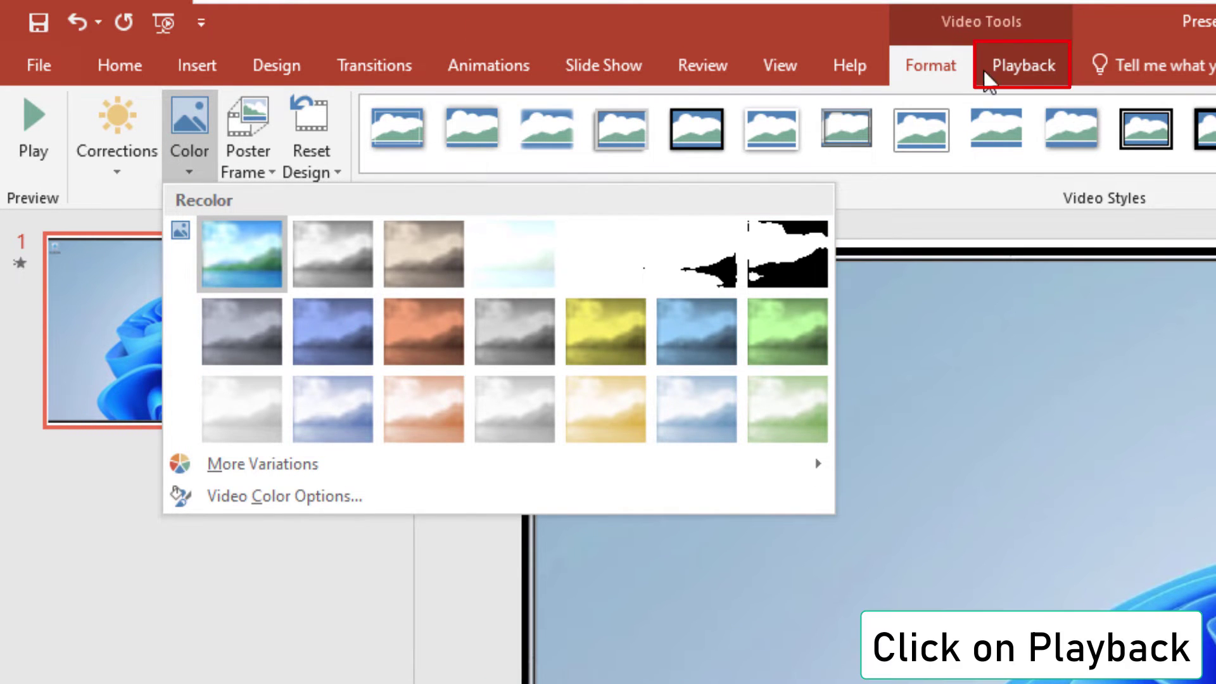
- Leave the video untrimmed with volume at High, then Reset Design to remove the black frame
left_click(1032, 61)
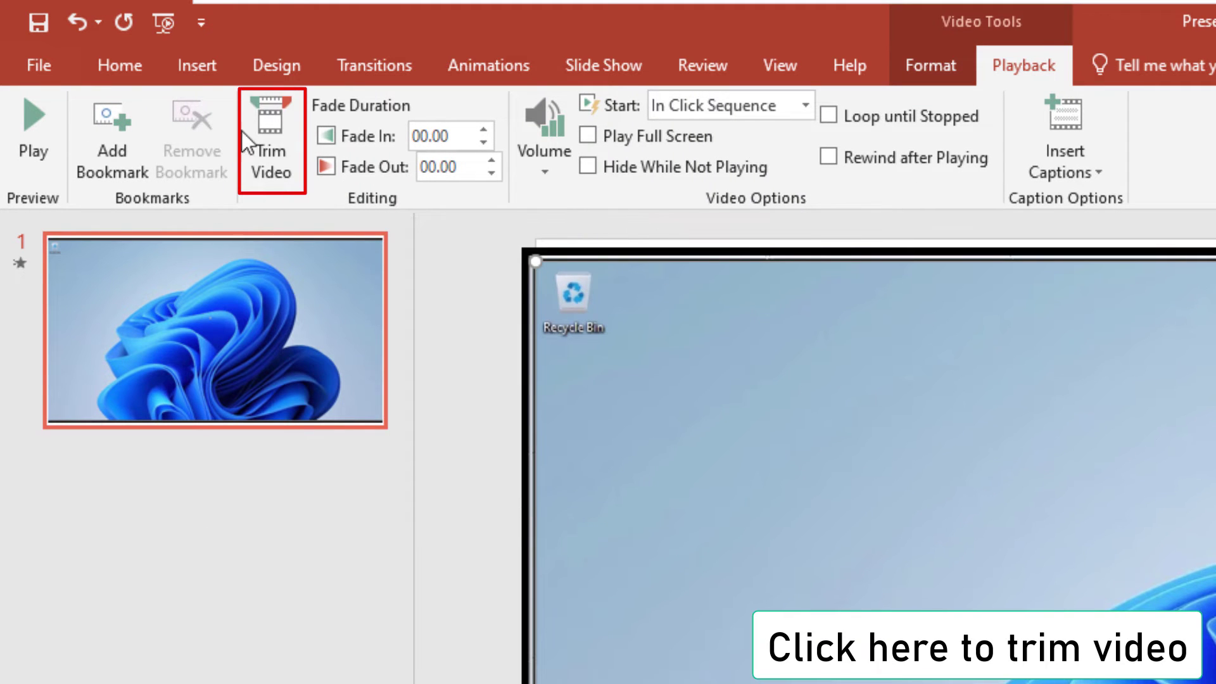
left_click(278, 149)
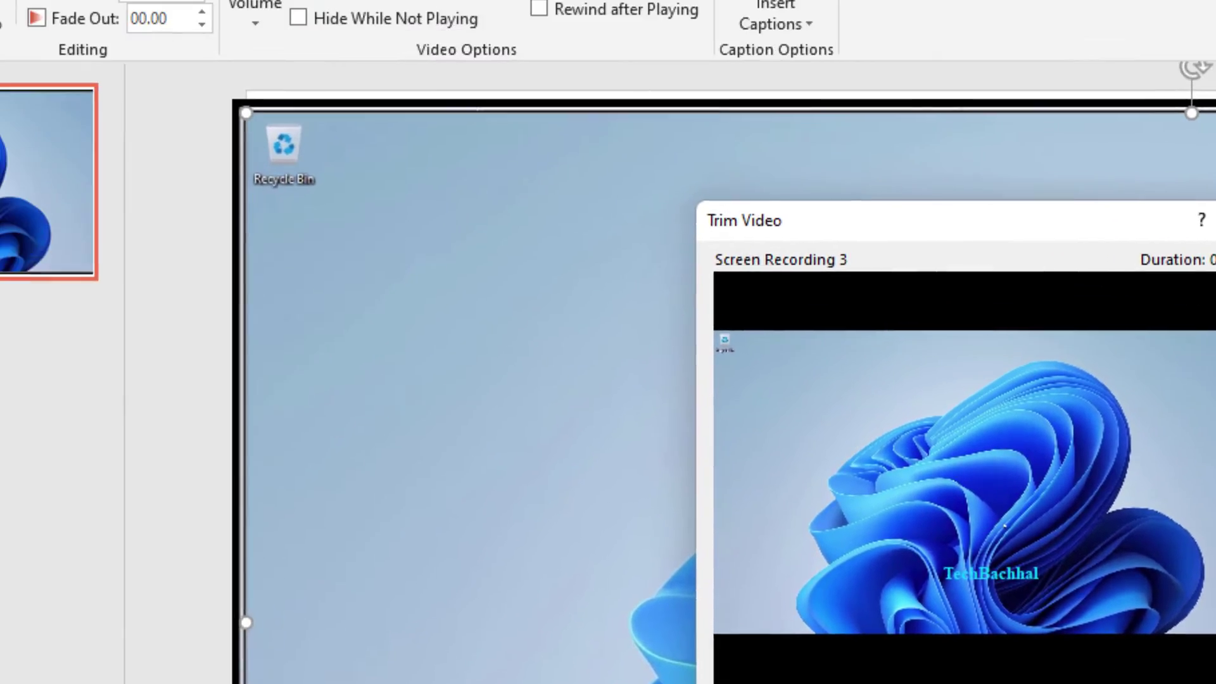
left_click(886, 28)
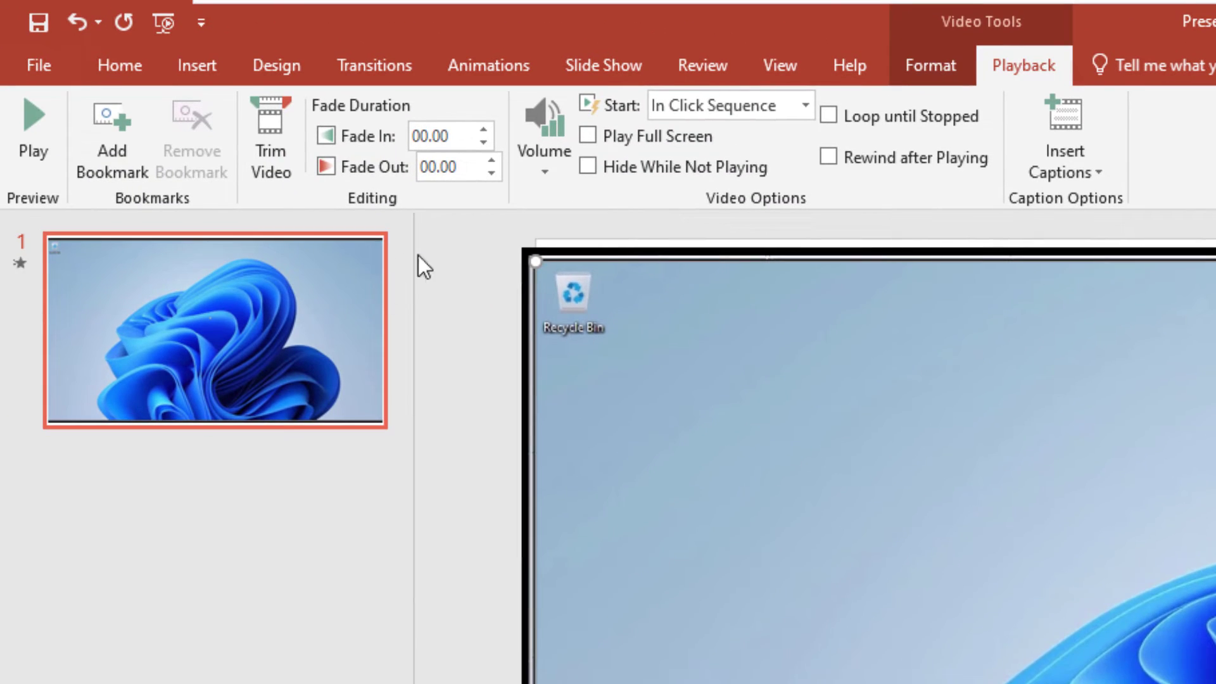
left_click(545, 137)
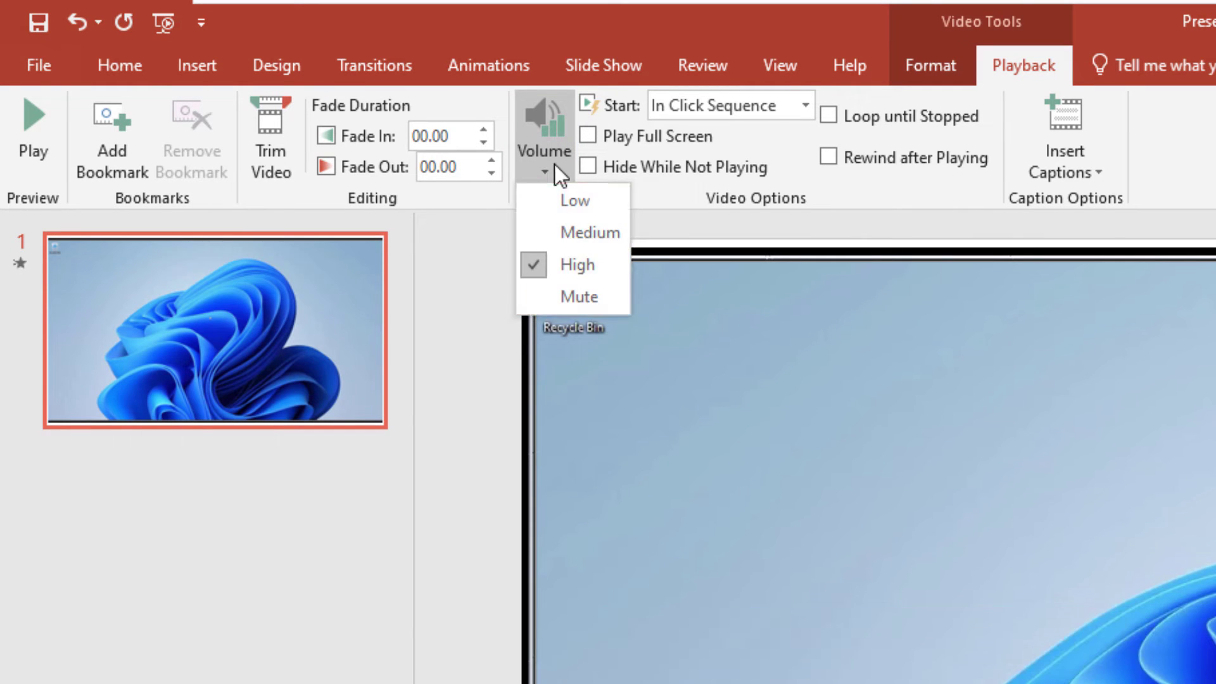
left_click(552, 153)
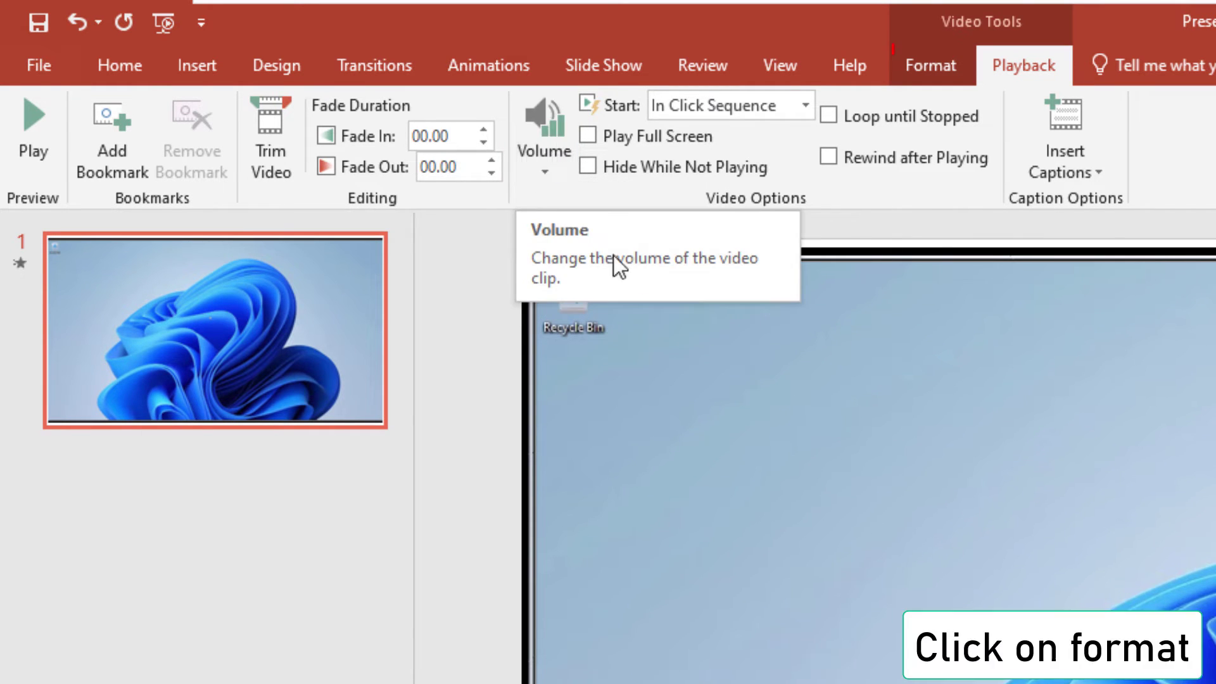
left_click(924, 64)
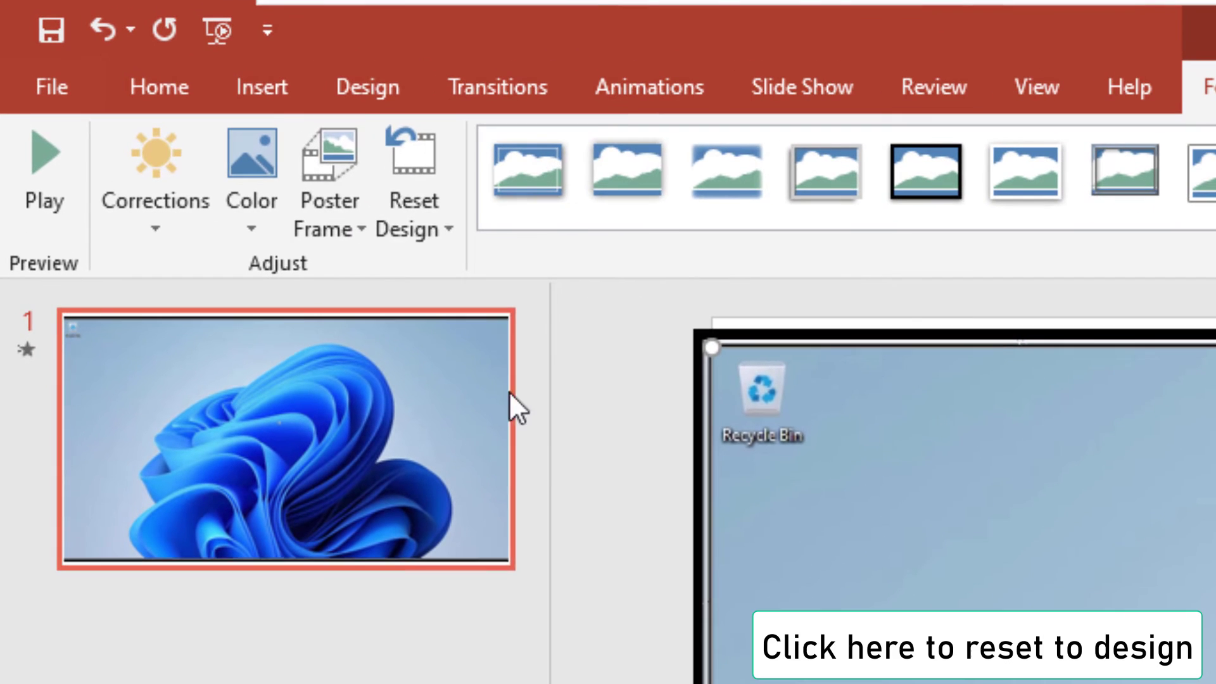
left_click(409, 150)
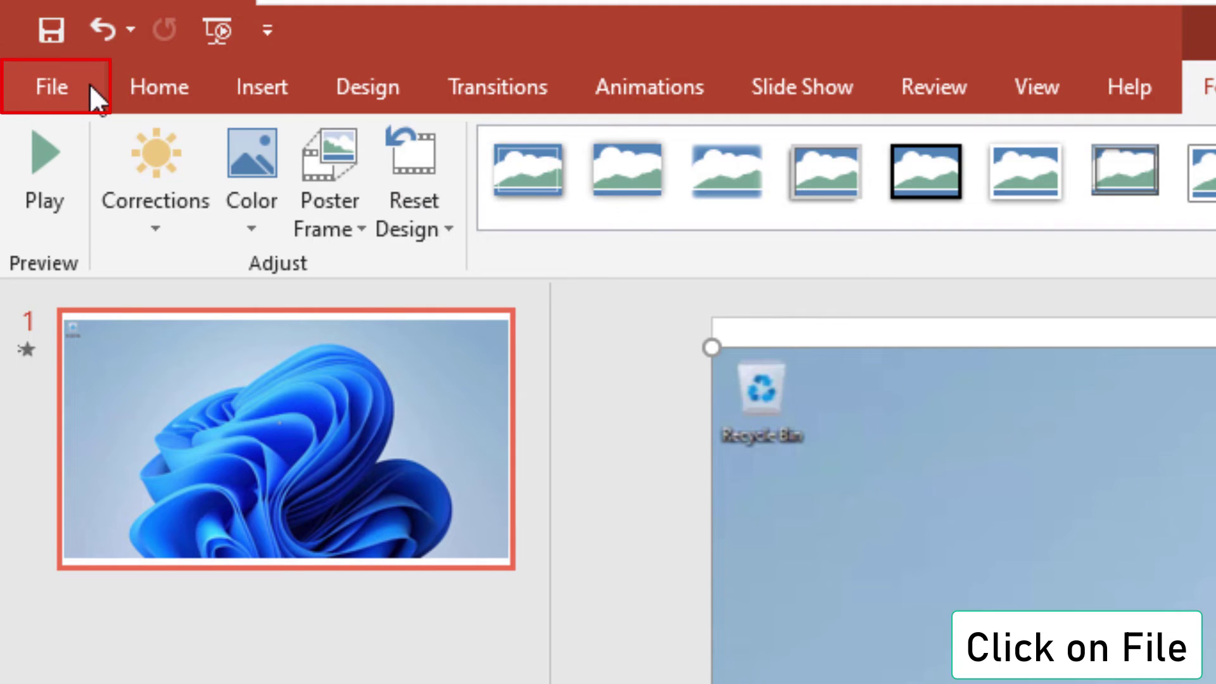
- Go to File > Export > Create a Video, keeping Full HD (1080p) quality
left_click(48, 82)
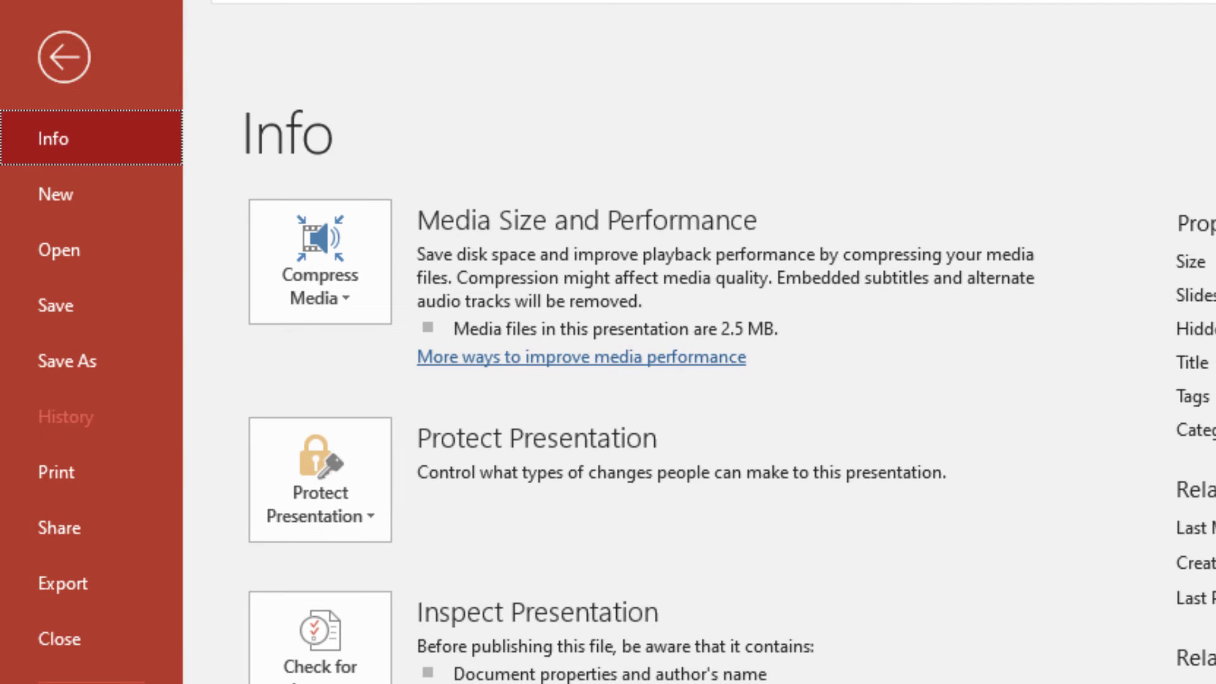
left_click(69, 583)
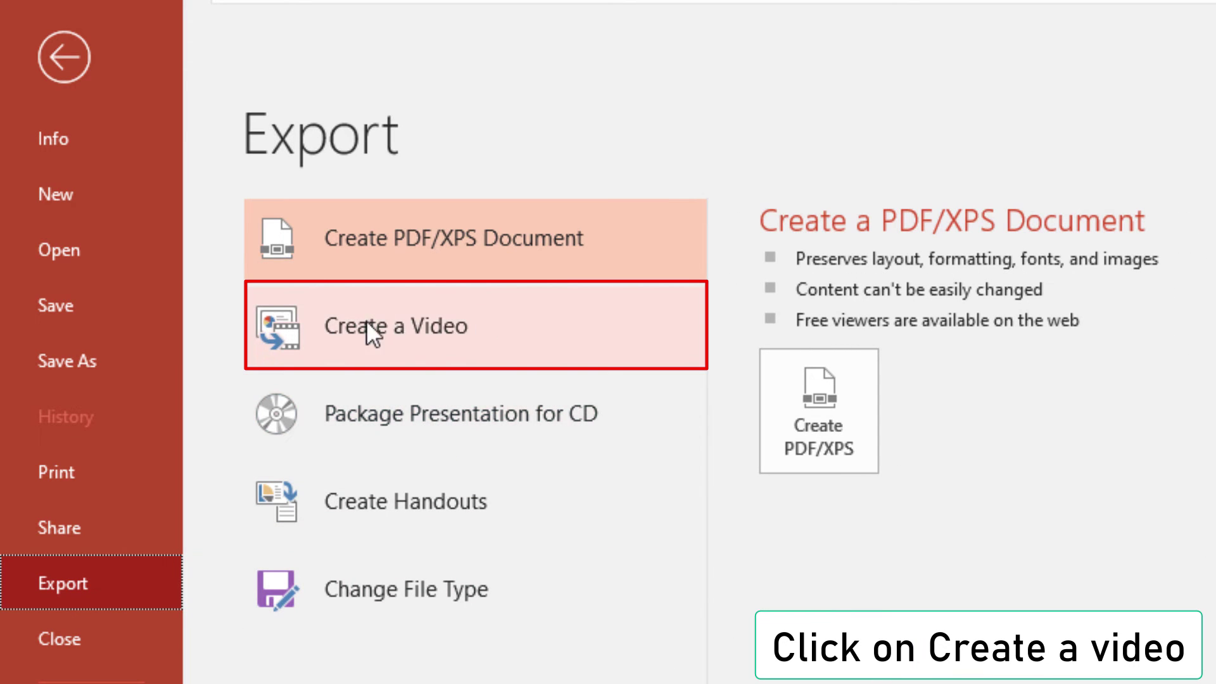
left_click(436, 323)
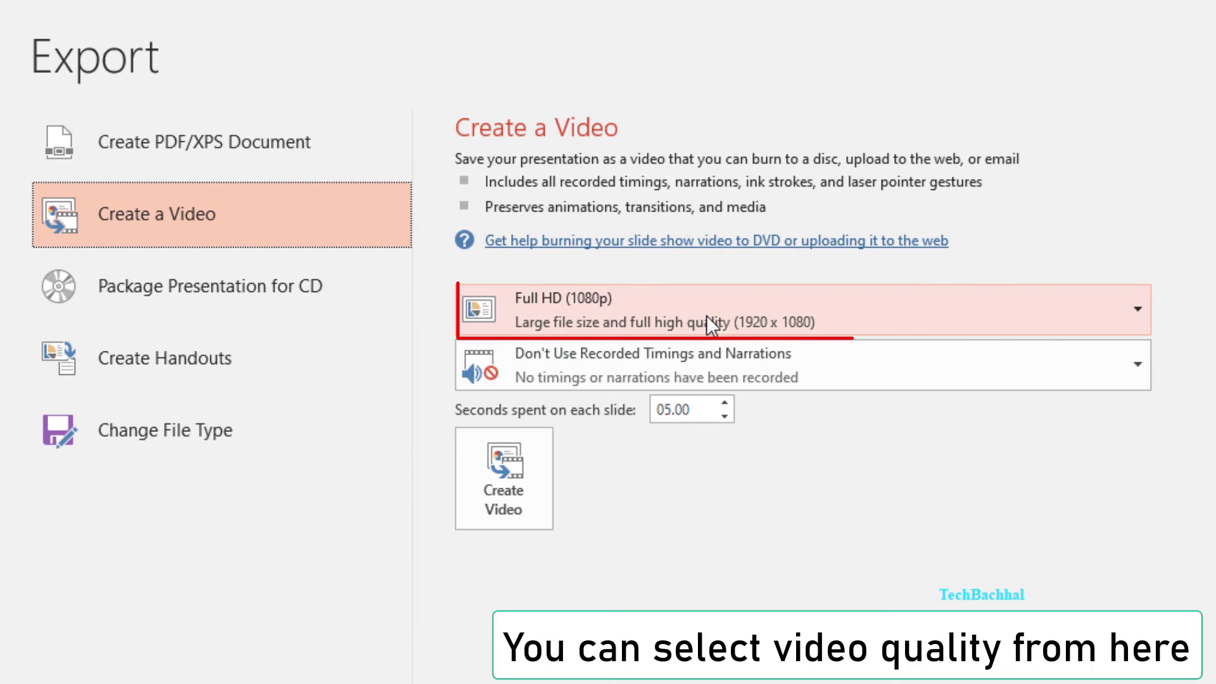
left_click(705, 314)
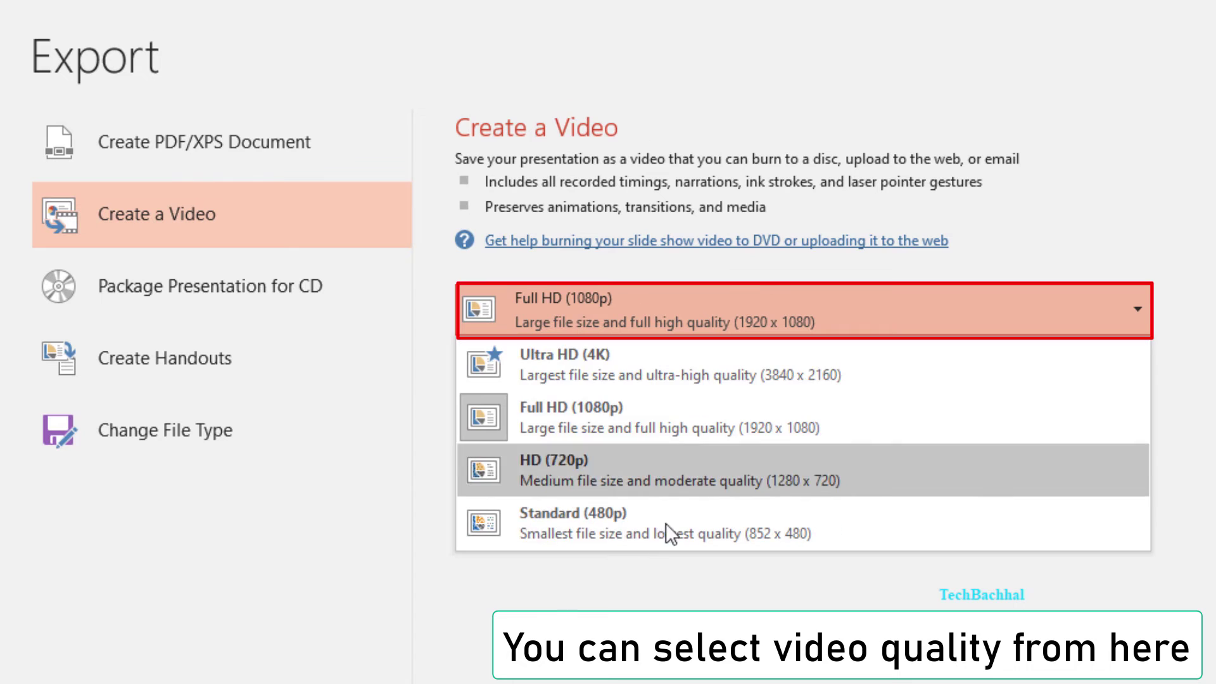
left_click(623, 308)
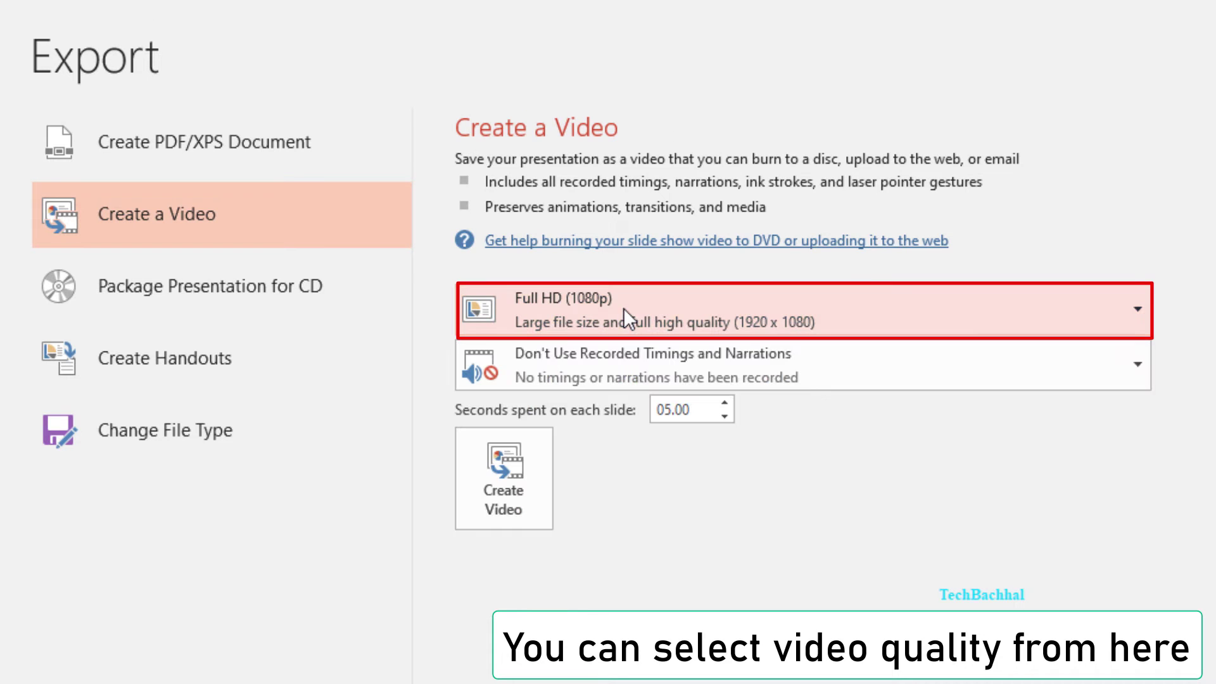
- Choose Create Video and save Presentation1 to the Desktop as MPEG-4 Video
left_click(522, 475)
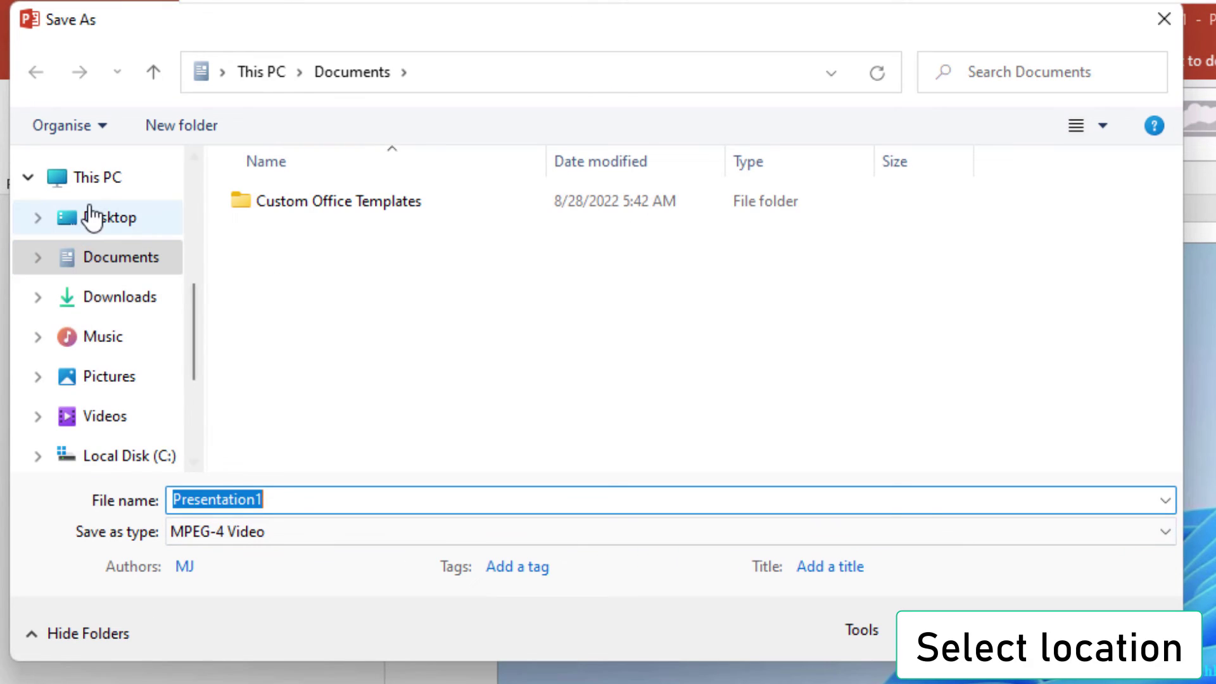
left_click(92, 217)
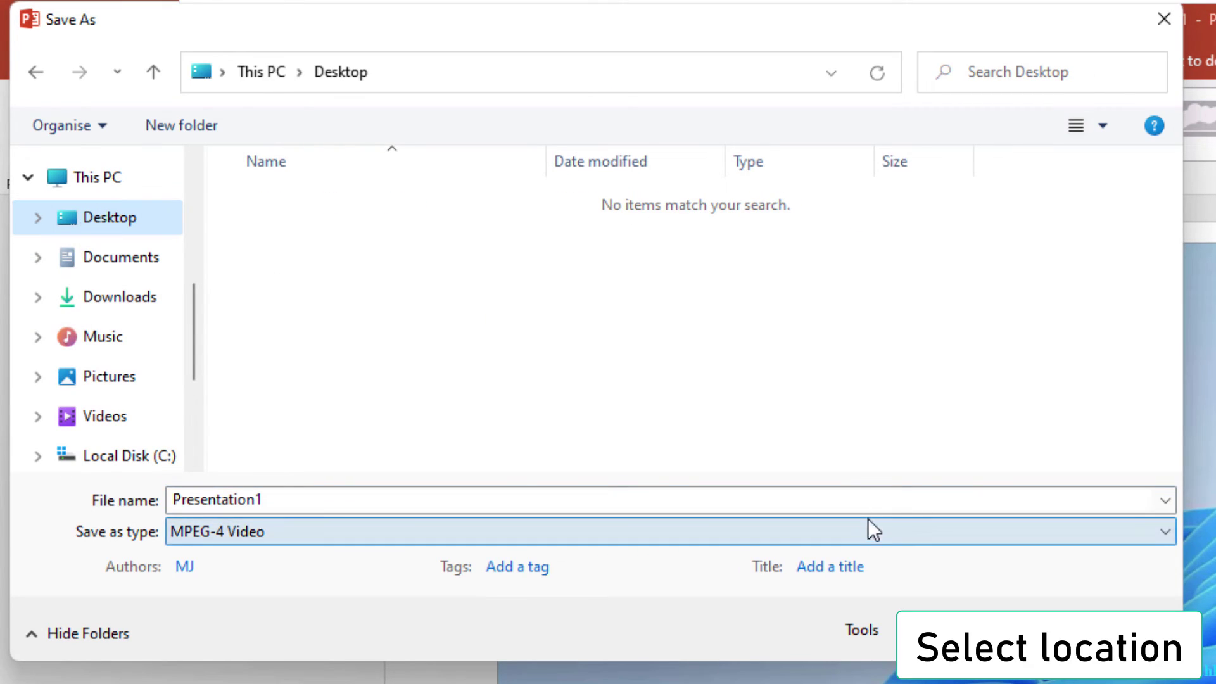
left_click(335, 545)
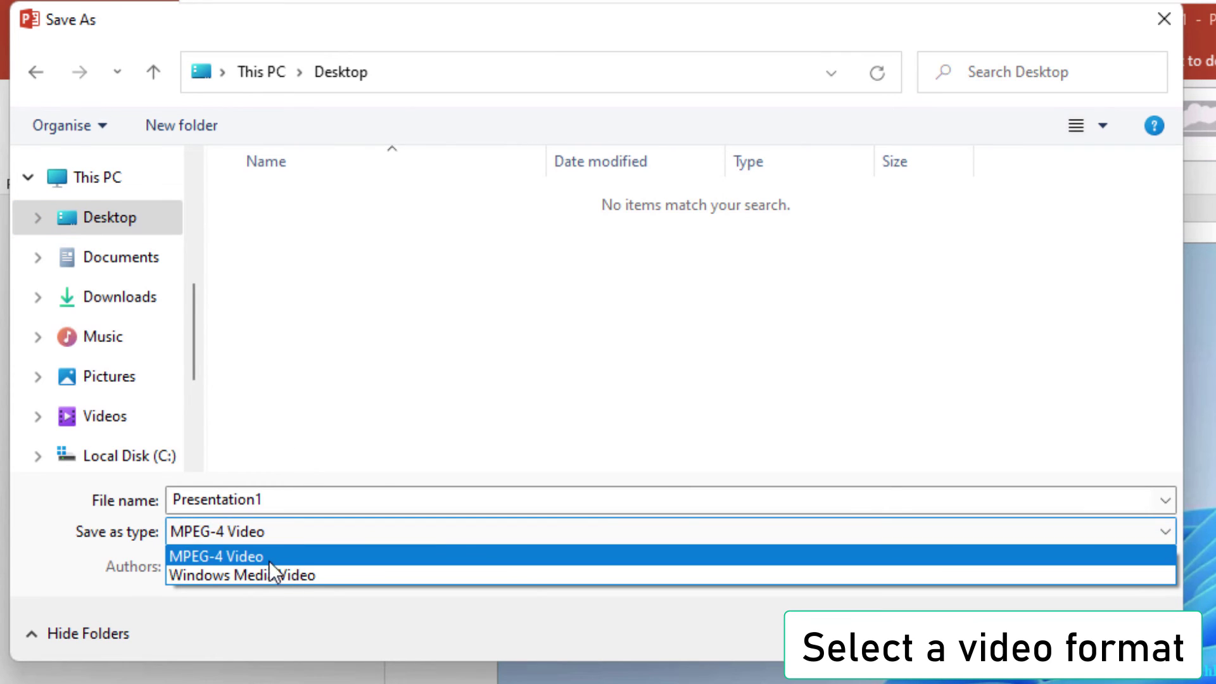
left_click(250, 522)
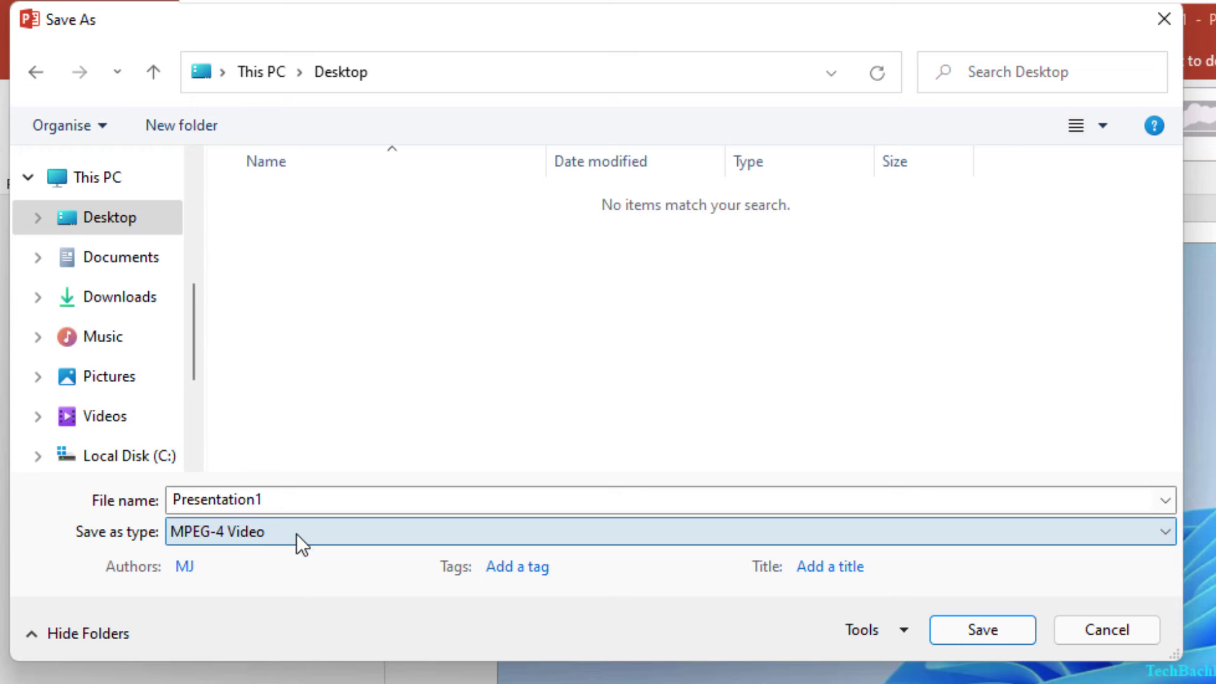
- Render Presentation1.mp4 to the Desktop, then minimize PowerPoint
left_click(996, 623)
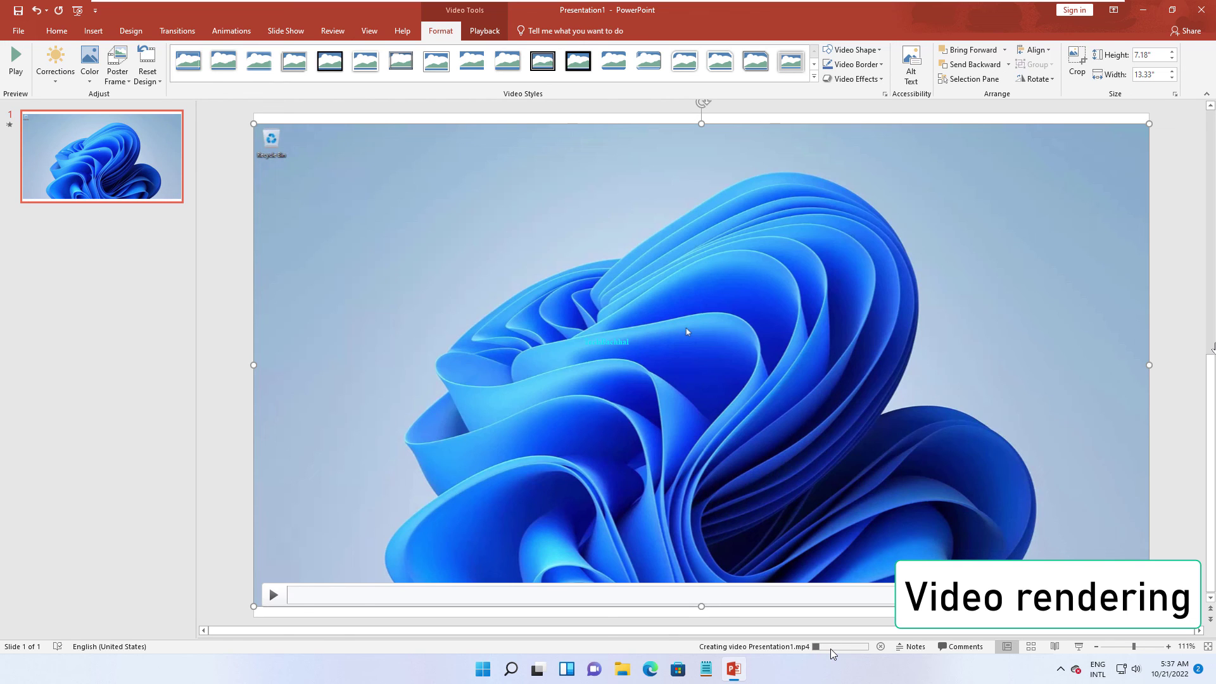
left_click(1144, 9)
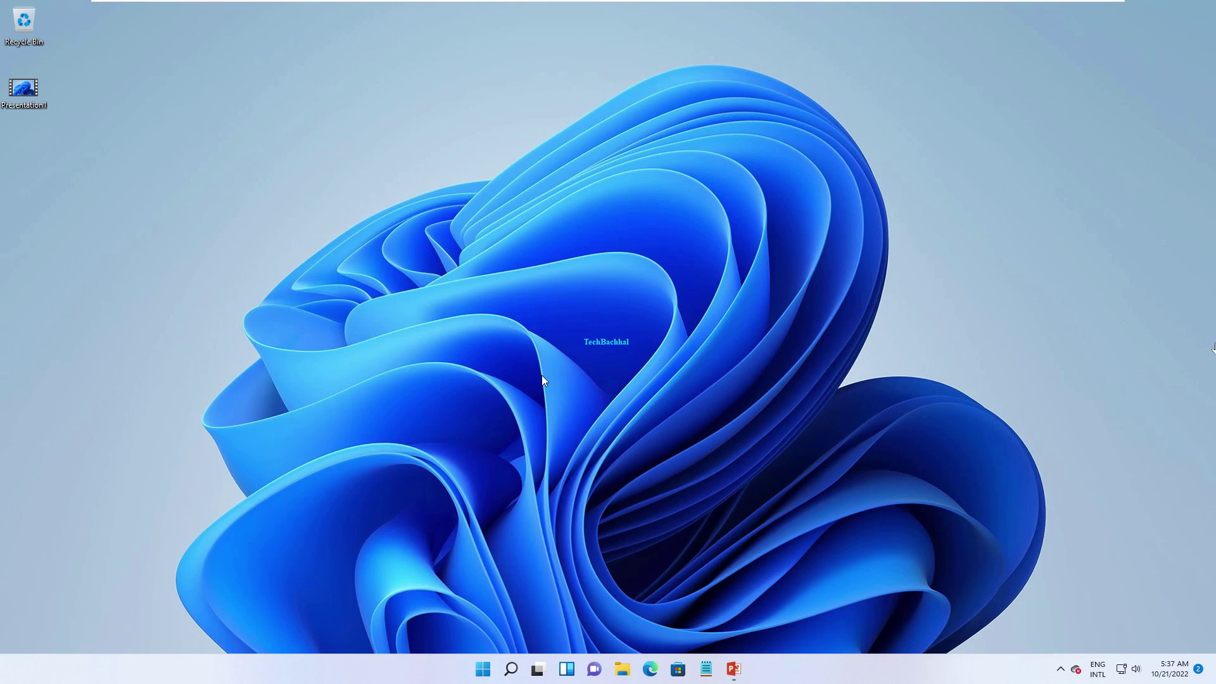
- Play the Presentation1 video from the desktop in Films & TV
double_click(22, 101)
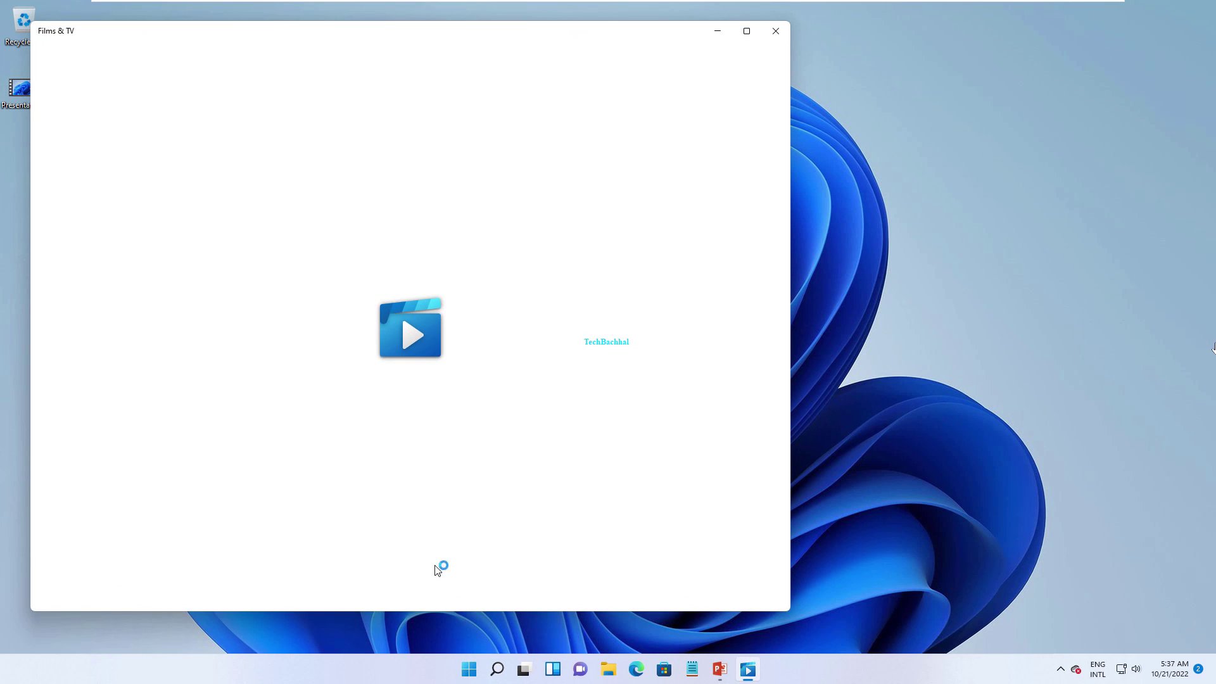